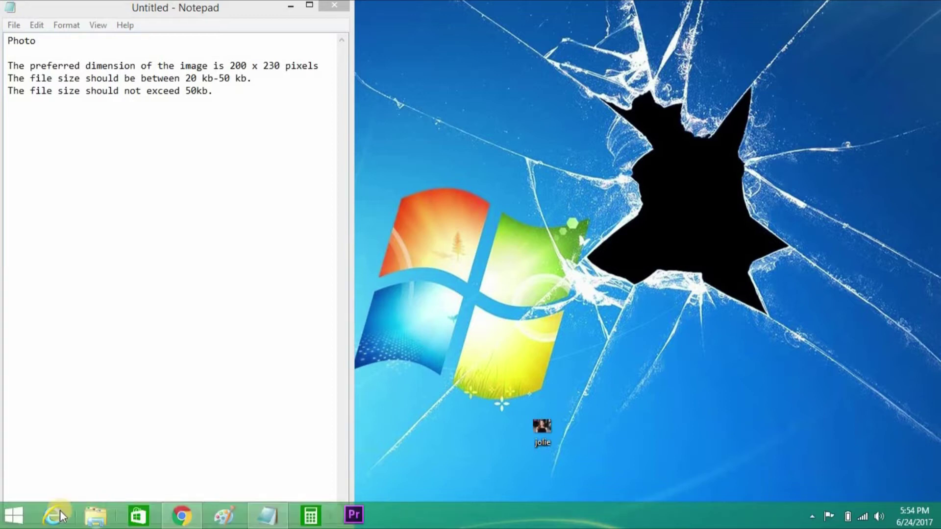
# Step: Launch Adobe Photoshop 7.0 from the Start screen's All apps list
pyautogui.click(9, 520)
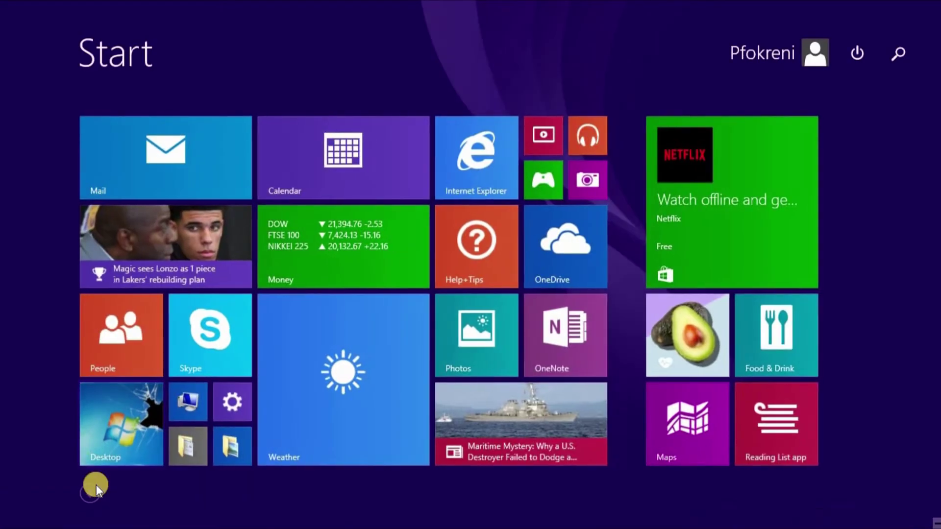
pyautogui.click(91, 498)
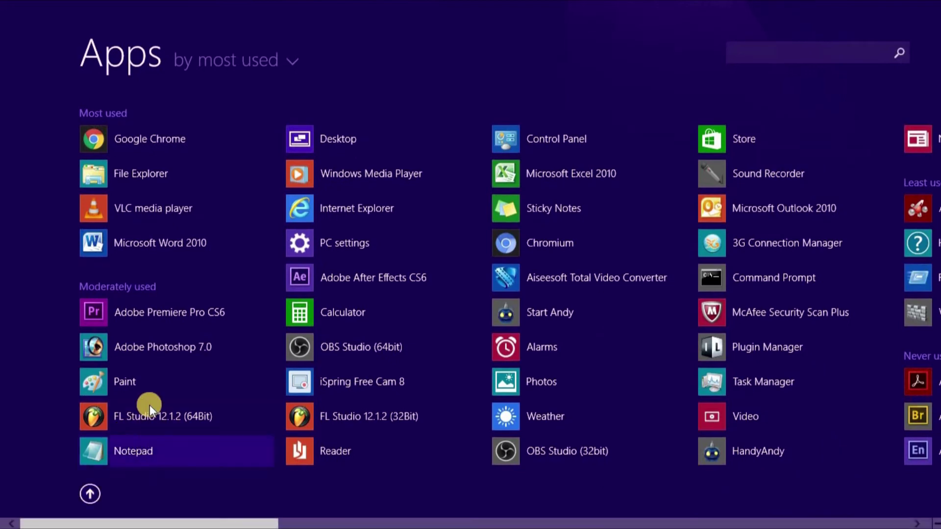
pyautogui.click(182, 345)
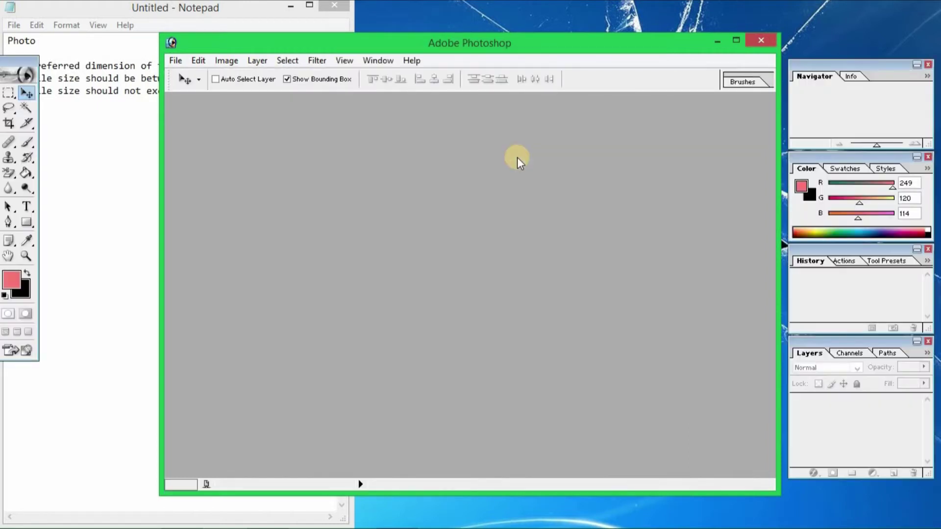
# Step: Shrink and move the Photoshop window aside to reveal the desktop
pyautogui.click(735, 40)
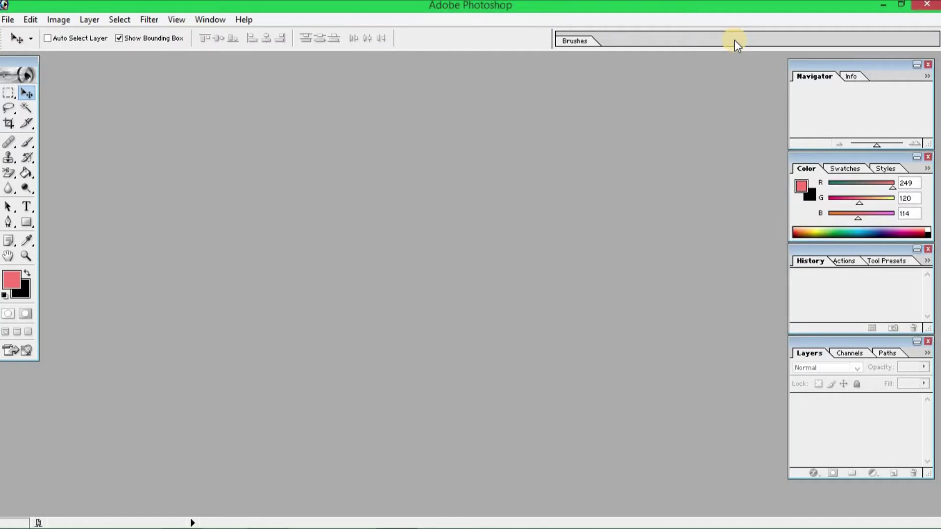
pyautogui.click(900, 6)
pyautogui.moveTo(642, 42); pyautogui.dragTo(378, 35)
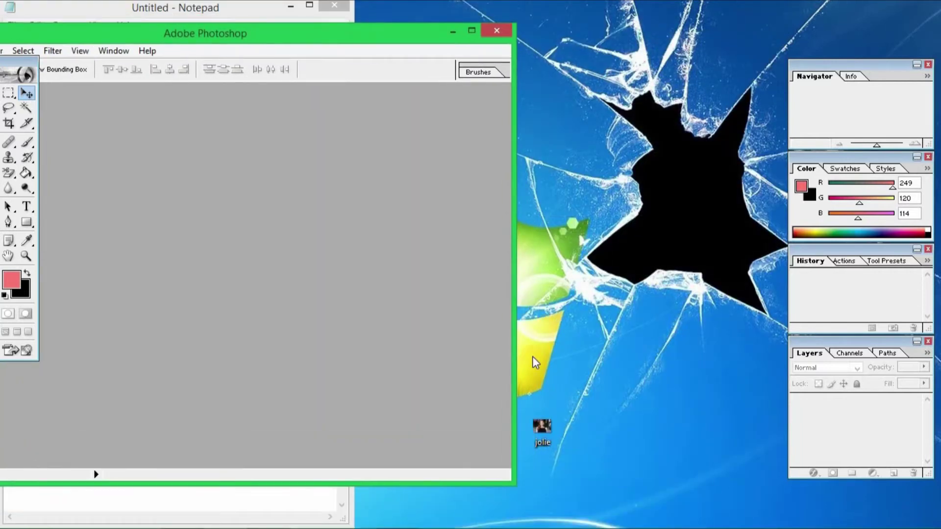
# Step: Drag jolie.jpg from the desktop into Photoshop and maximize the window again
pyautogui.click(541, 427)
pyautogui.moveTo(511, 400); pyautogui.dragTo(392, 313)
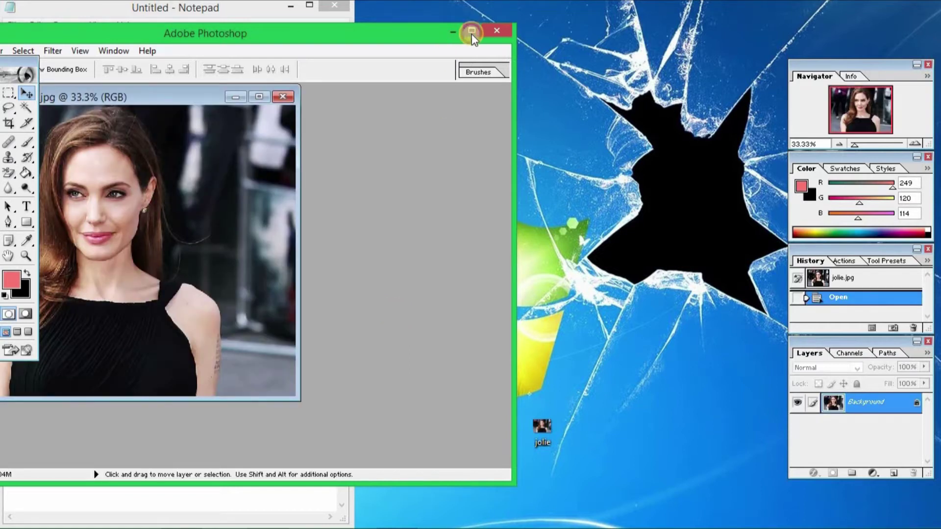
pyautogui.click(472, 33)
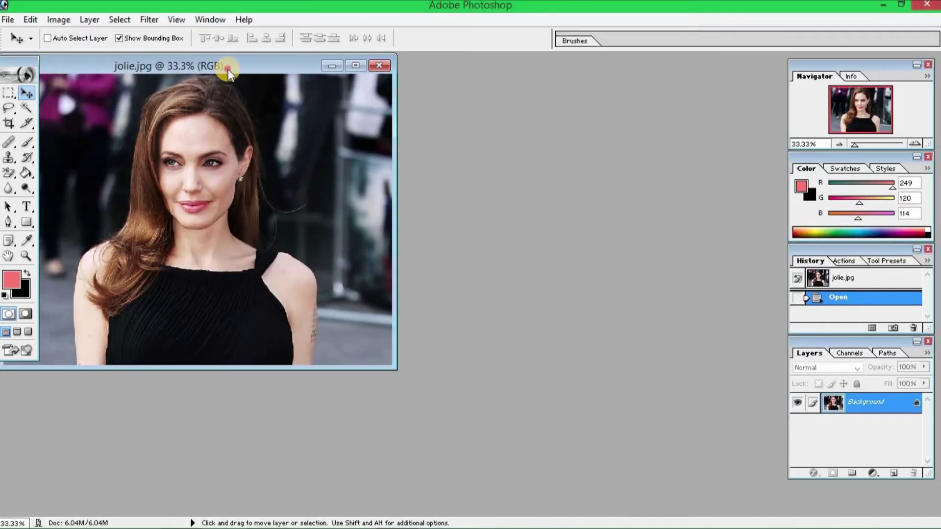
pyautogui.moveTo(228, 69); pyautogui.dragTo(279, 76)
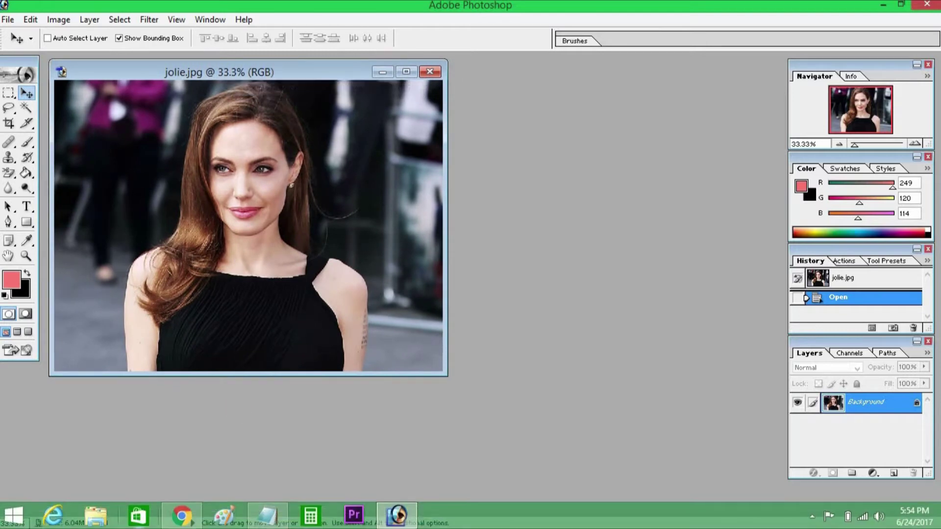
pyautogui.moveTo(270, 517)
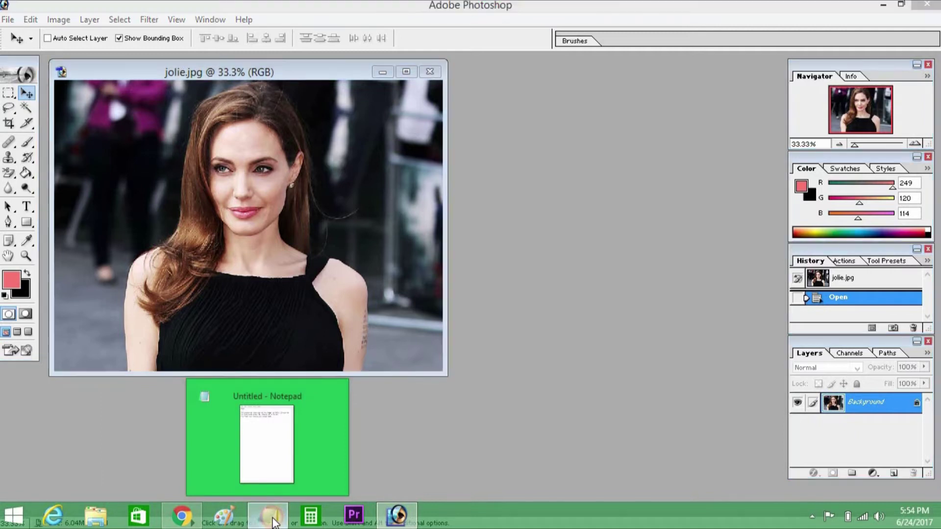
pyautogui.click(274, 520)
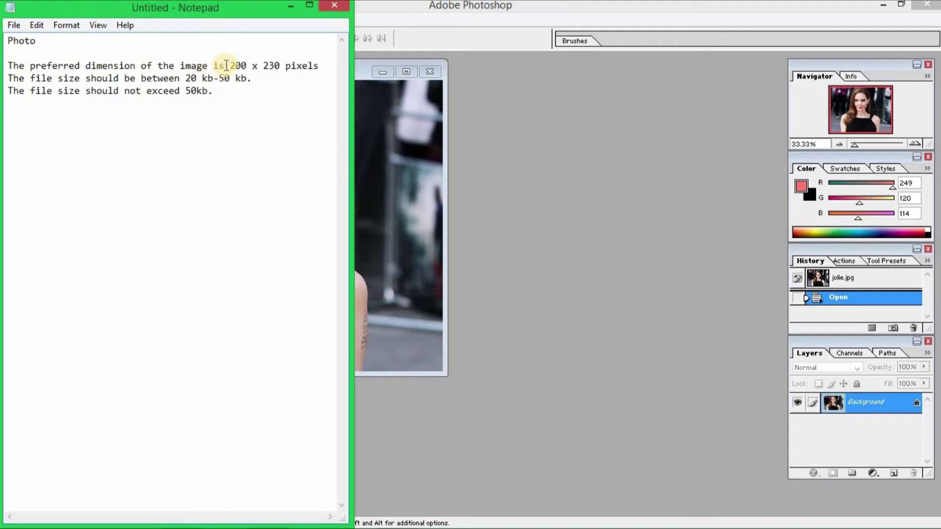
pyautogui.moveTo(224, 65); pyautogui.dragTo(282, 63)
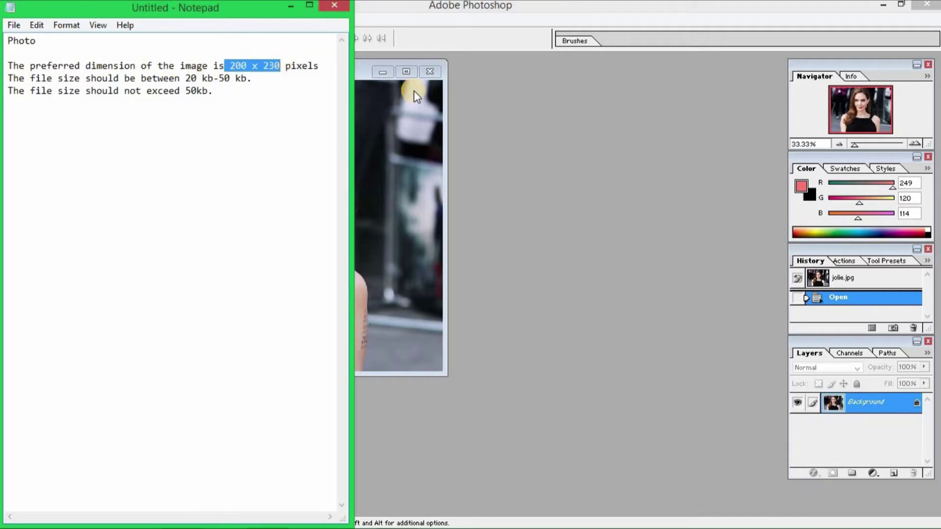
pyautogui.click(533, 92)
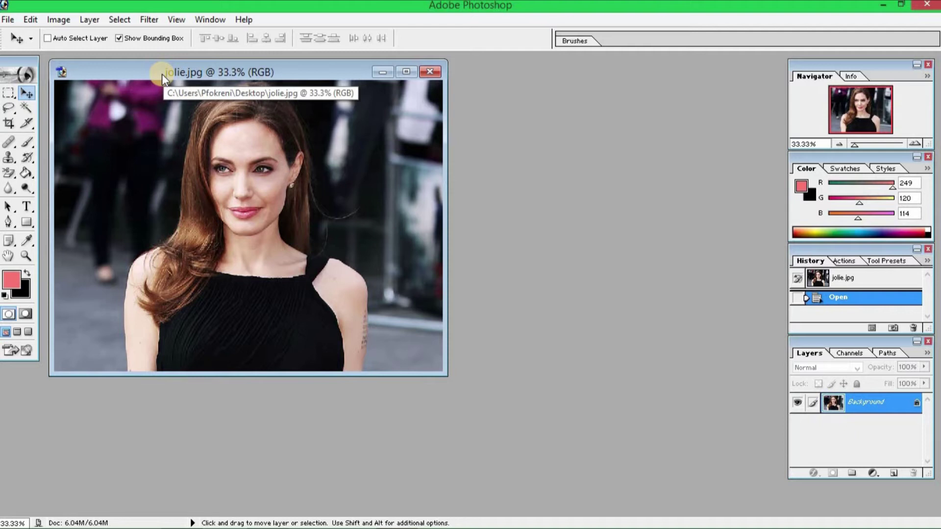
# Step: Bring up the File > New dialog and check the required dimensions in the notes
pyautogui.hotkey('ctrl', 'n')
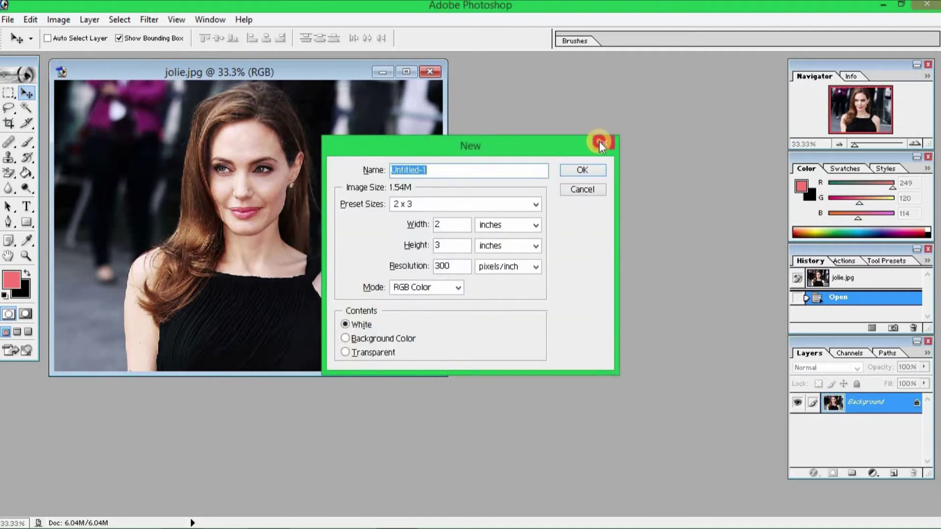
pyautogui.click(598, 142)
pyautogui.click(9, 20)
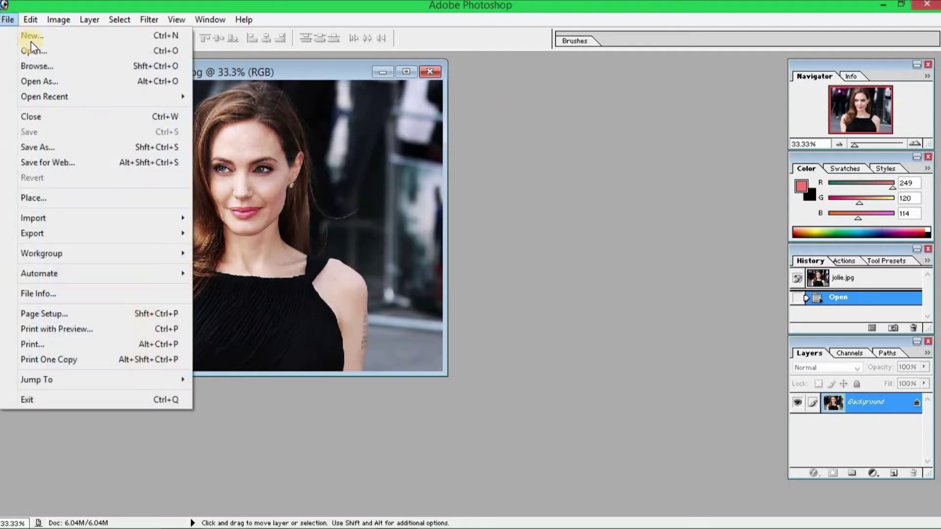
pyautogui.click(38, 37)
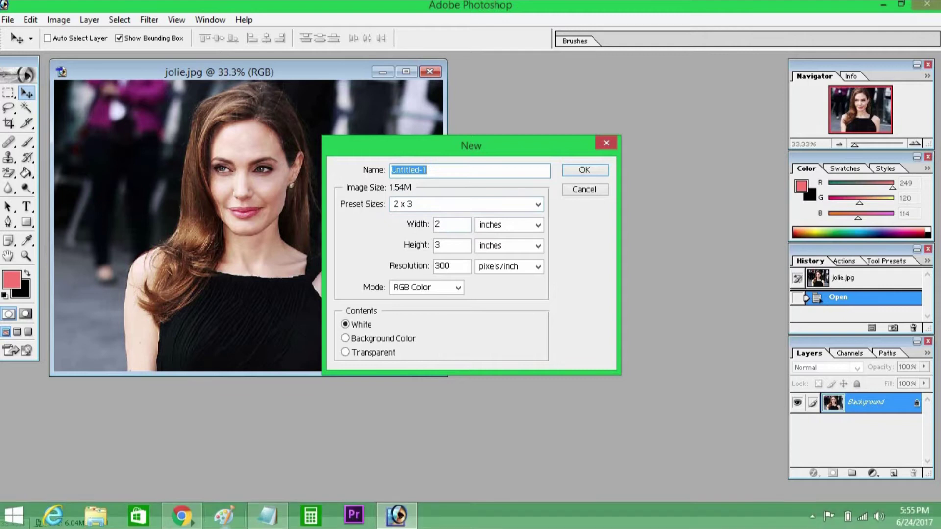
pyautogui.click(266, 514)
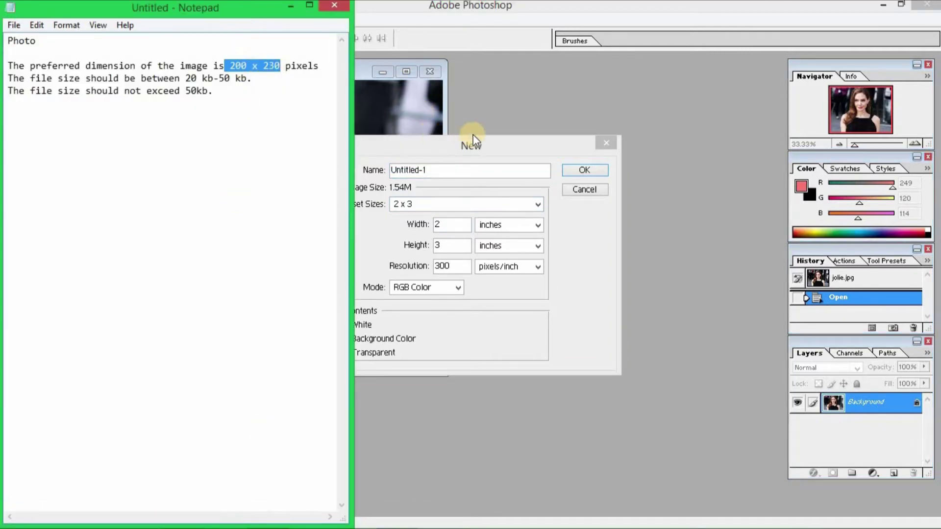
# Step: Set the new document's width to 200 px and height to 230 px
pyautogui.click(478, 146)
pyautogui.click(496, 226)
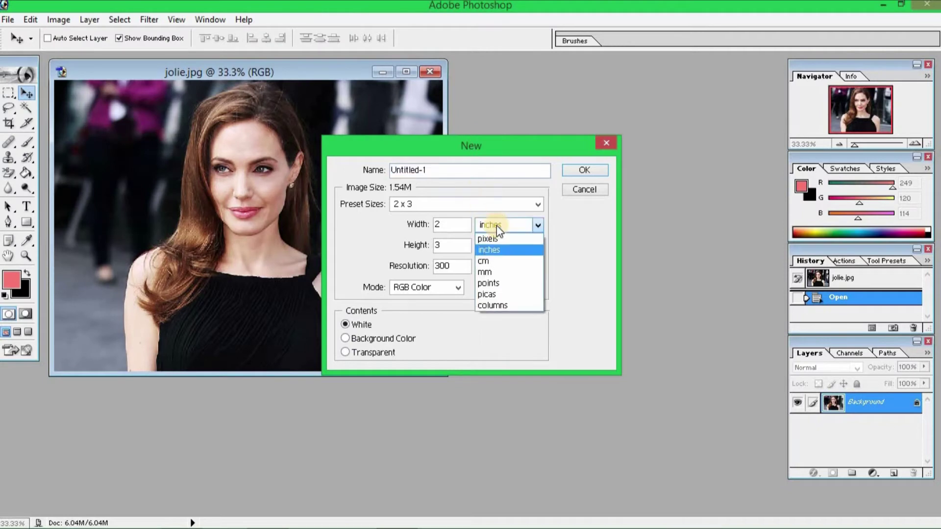
pyautogui.click(500, 240)
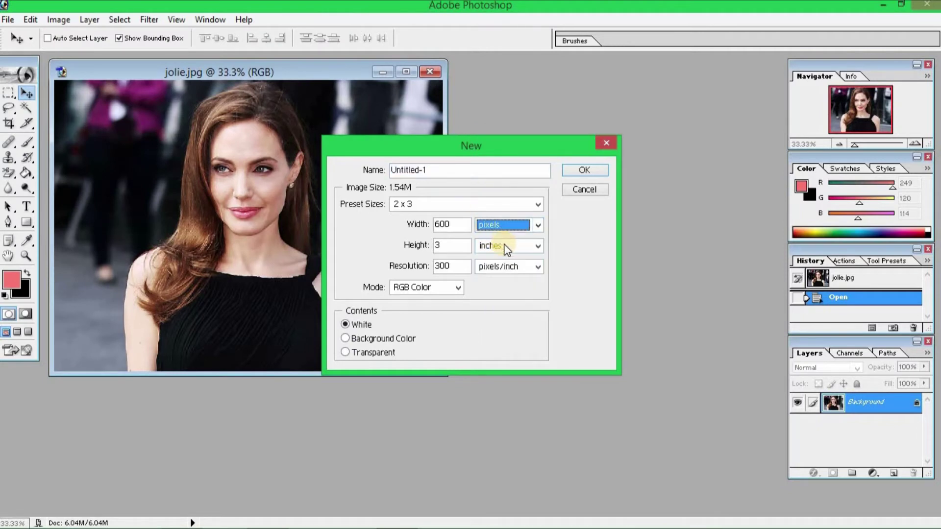
pyautogui.click(503, 246)
pyautogui.click(504, 261)
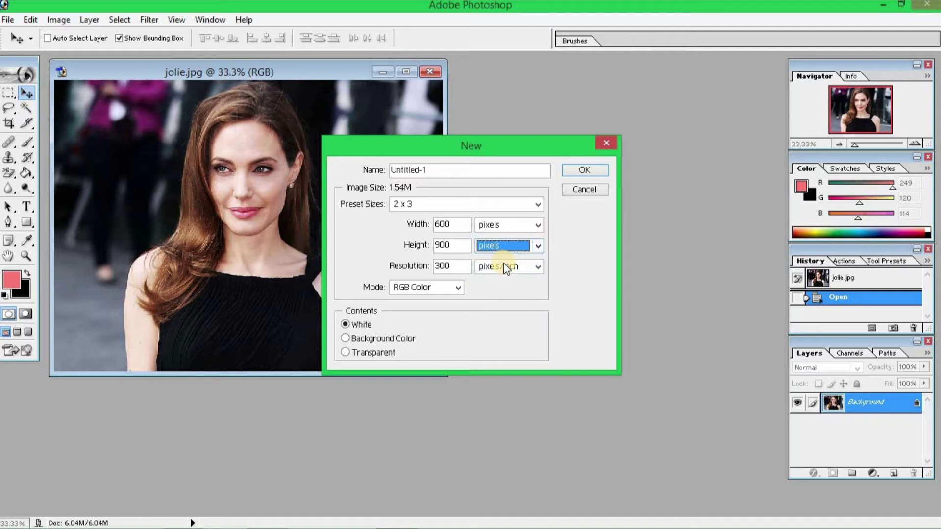
pyautogui.moveTo(455, 224); pyautogui.dragTo(405, 223)
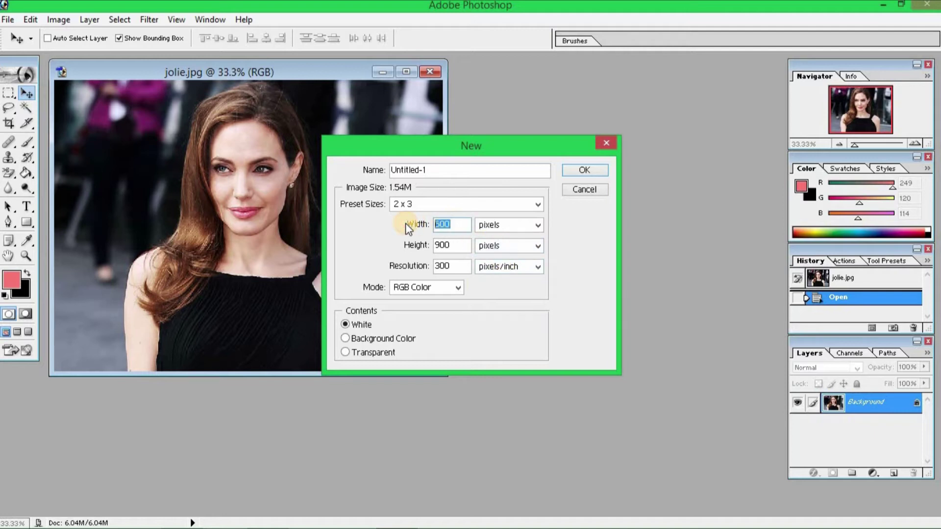
pyautogui.write('200')
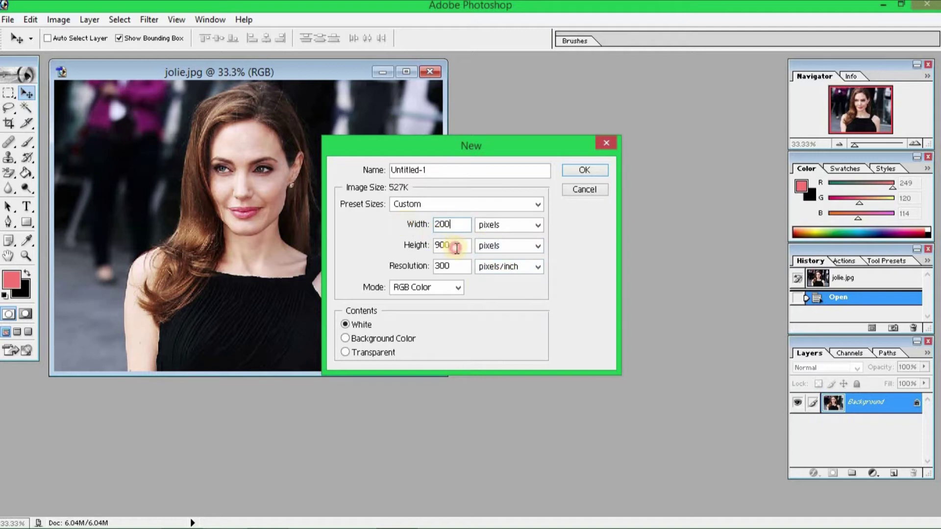
pyautogui.moveTo(455, 245); pyautogui.dragTo(419, 244)
pyautogui.write('230')
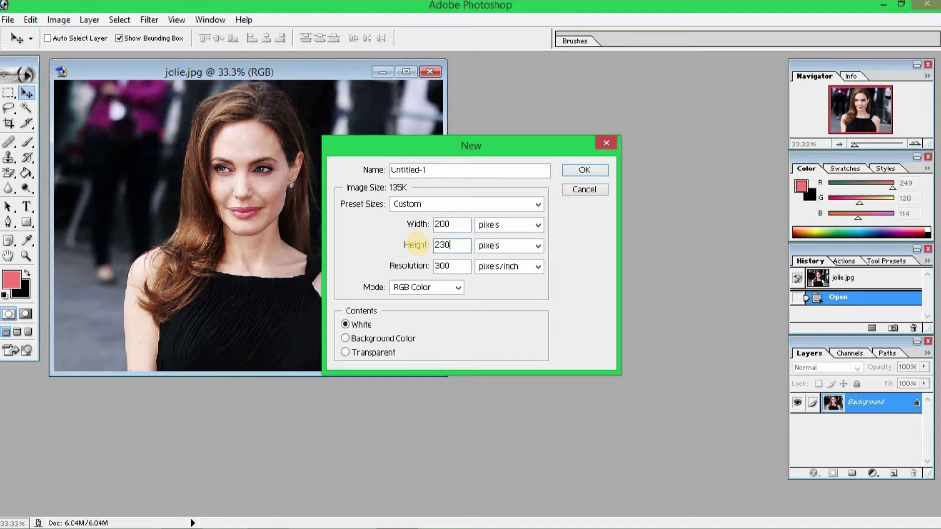
# Step: Recheck the notes, then confirm creating the blank 200 × 230 document at 300 ppi
pyautogui.click(266, 514)
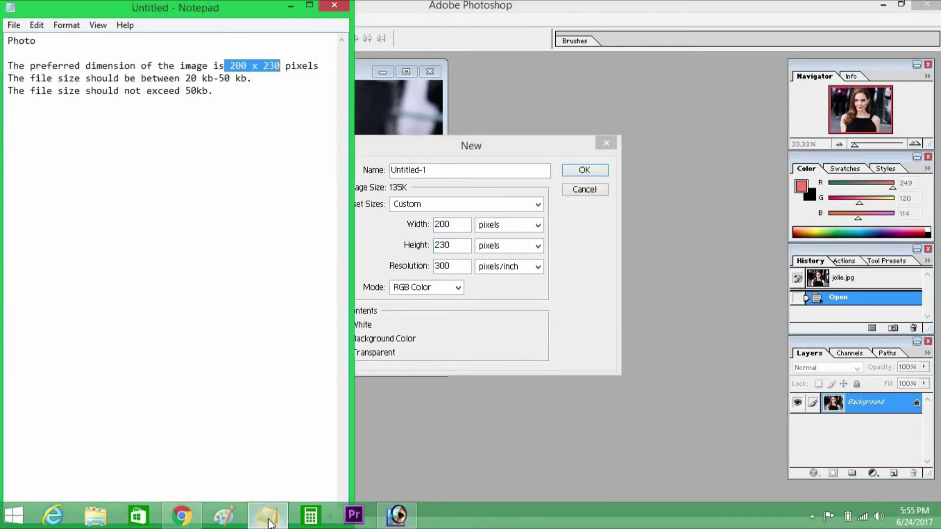
pyautogui.click(564, 316)
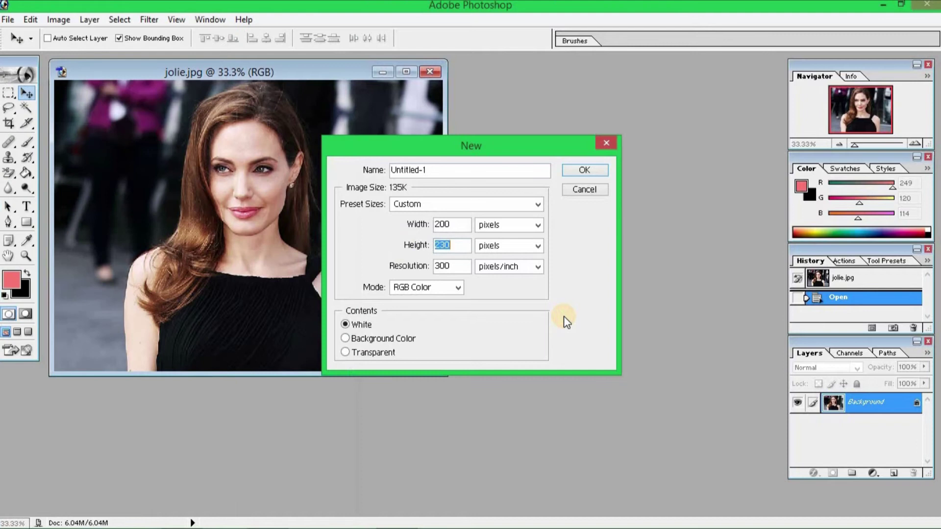
pyautogui.click(589, 172)
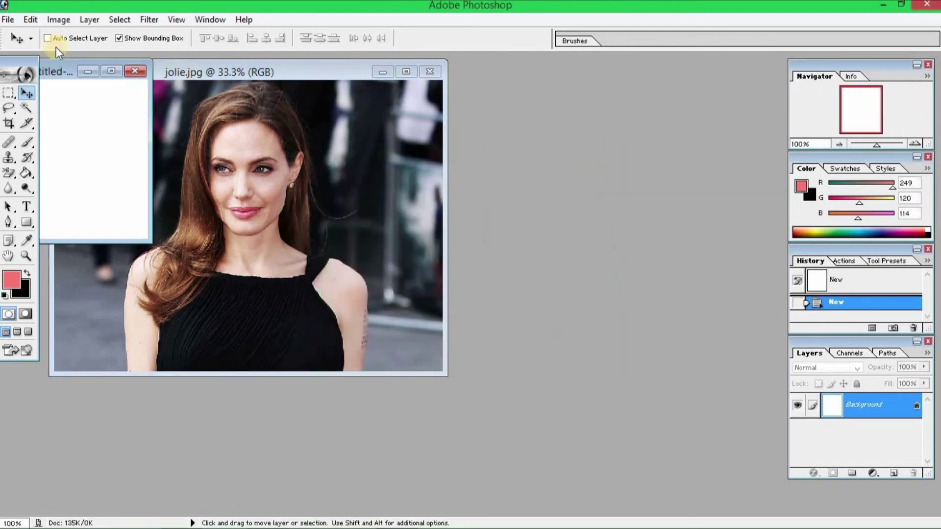
# Step: With the Move tool drag jolie.jpg's layer into Untitled-1 and position it on the canvas
pyautogui.moveTo(52, 66); pyautogui.dragTo(534, 129)
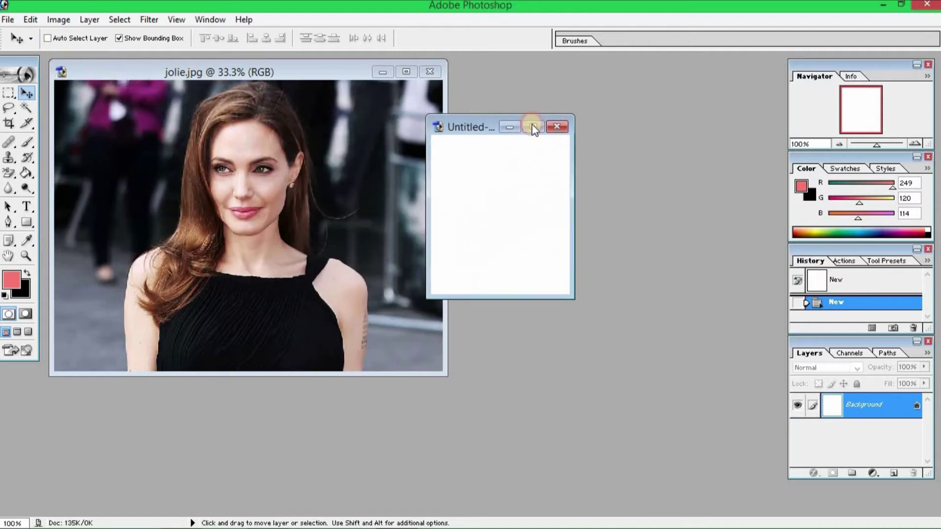
pyautogui.click(30, 92)
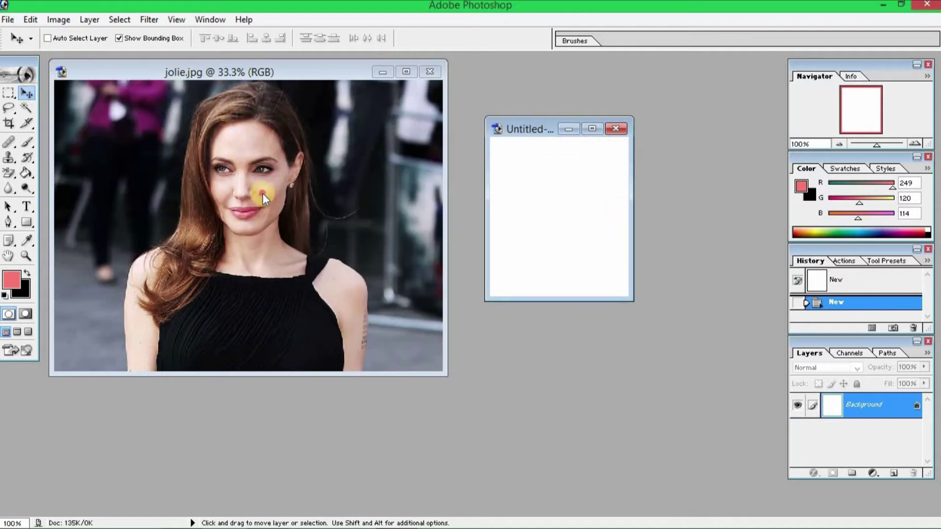
pyautogui.moveTo(263, 194)
pyautogui.mouseDown()
pyautogui.moveTo(505, 297)
pyautogui.moveTo(557, 218)
pyautogui.mouseUp()
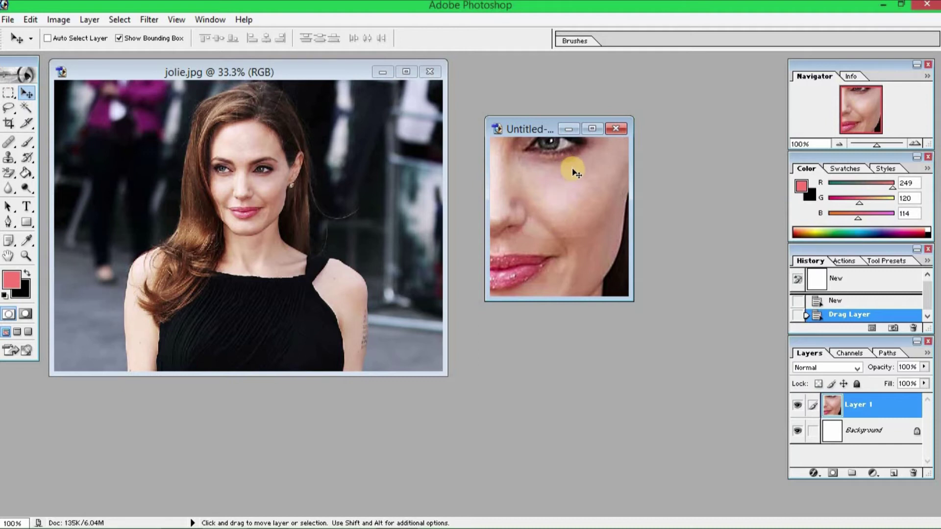
pyautogui.moveTo(551, 272); pyautogui.dragTo(574, 199)
pyautogui.moveTo(577, 164)
pyautogui.mouseDown()
pyautogui.moveTo(581, 256)
pyautogui.moveTo(564, 267)
pyautogui.mouseUp()
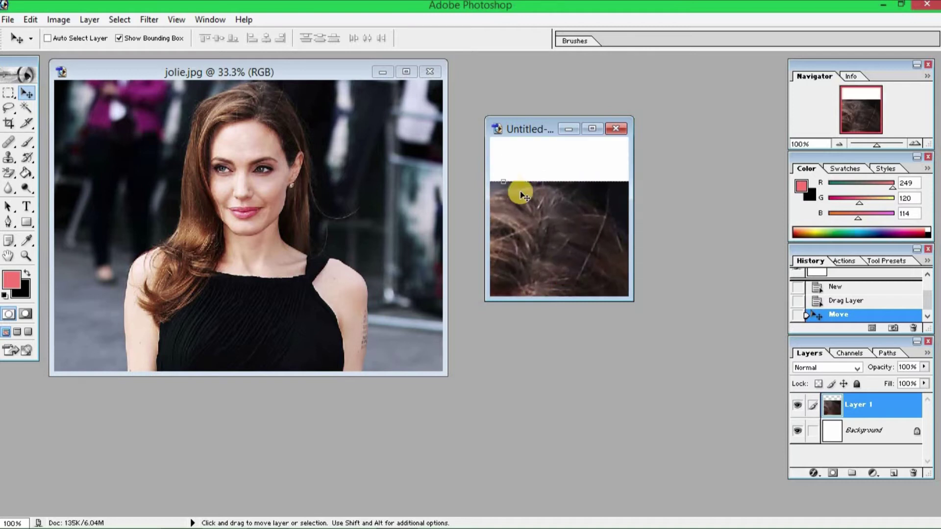
# Step: Free Transform the photo smaller so her head and shoulders fill the canvas, and apply it
pyautogui.hotkey('ctrl', 't')
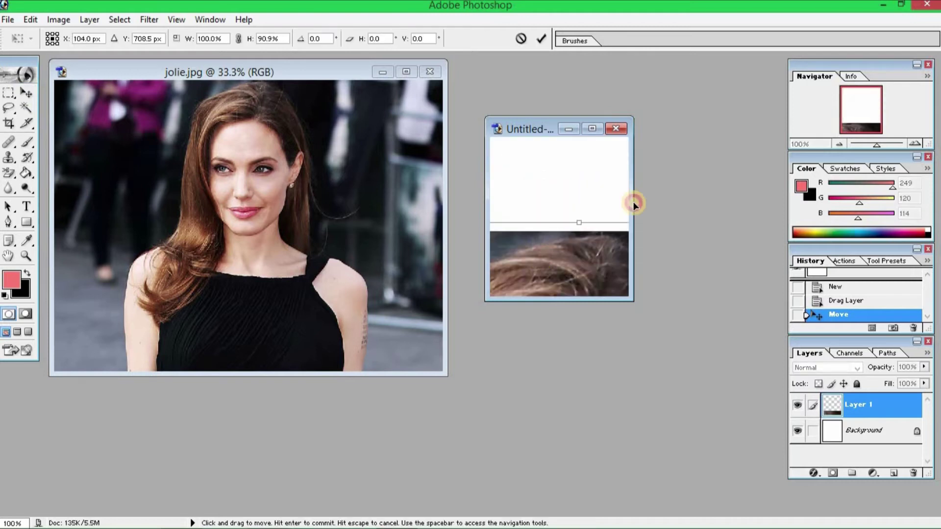
pyautogui.moveTo(630, 203)
pyautogui.mouseDown()
pyautogui.moveTo(502, 260)
pyautogui.moveTo(533, 131)
pyautogui.moveTo(540, 202)
pyautogui.moveTo(509, 158)
pyautogui.moveTo(613, 273)
pyautogui.moveTo(537, 169)
pyautogui.moveTo(504, 162)
pyautogui.moveTo(580, 237)
pyautogui.moveTo(582, 159)
pyautogui.moveTo(612, 279)
pyautogui.moveTo(542, 143)
pyautogui.moveTo(514, 158)
pyautogui.moveTo(567, 267)
pyautogui.moveTo(609, 285)
pyautogui.moveTo(536, 123)
pyautogui.moveTo(519, 172)
pyautogui.moveTo(566, 246)
pyautogui.moveTo(527, 189)
pyautogui.moveTo(605, 267)
pyautogui.moveTo(521, 130)
pyautogui.moveTo(488, 233)
pyautogui.moveTo(579, 230)
pyautogui.moveTo(603, 153)
pyautogui.moveTo(542, 213)
pyautogui.moveTo(574, 216)
pyautogui.moveTo(466, 220)
pyautogui.moveTo(521, 225)
pyautogui.moveTo(568, 161)
pyautogui.moveTo(571, 267)
pyautogui.moveTo(583, 235)
pyautogui.moveTo(570, 237)
pyautogui.moveTo(556, 206)
pyautogui.moveTo(626, 203)
pyautogui.moveTo(504, 152)
pyautogui.moveTo(539, 179)
pyautogui.moveTo(503, 175)
pyautogui.moveTo(521, 189)
pyautogui.moveTo(596, 199)
pyautogui.moveTo(534, 175)
pyautogui.moveTo(511, 193)
pyautogui.mouseUp()
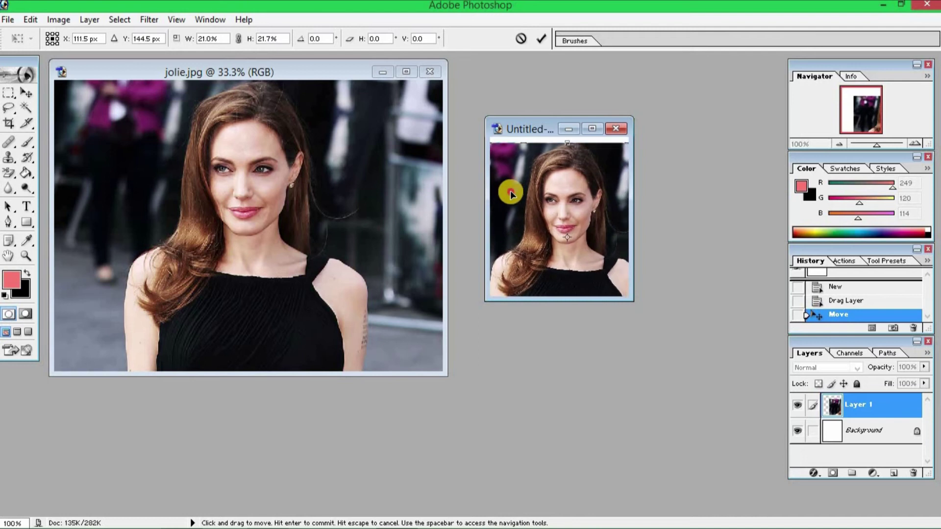
pyautogui.moveTo(566, 201); pyautogui.dragTo(564, 203)
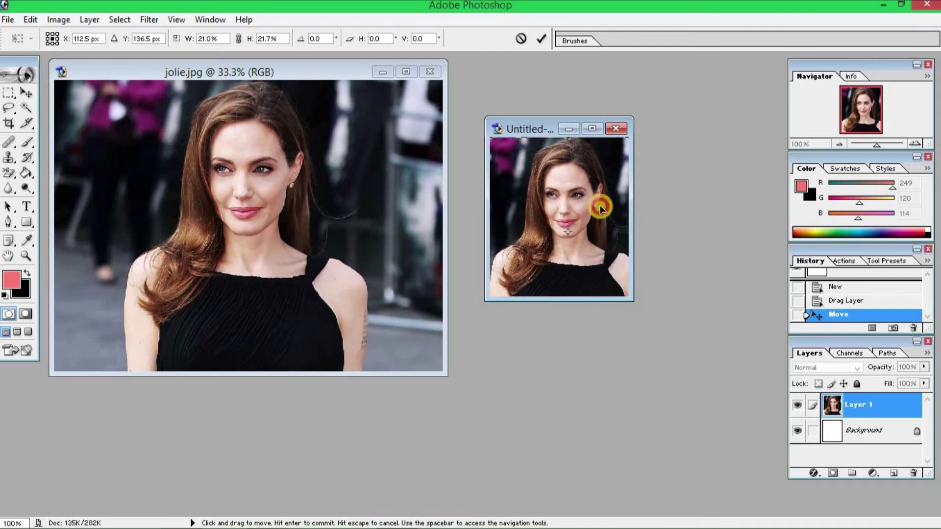
pyautogui.moveTo(600, 208); pyautogui.dragTo(599, 212)
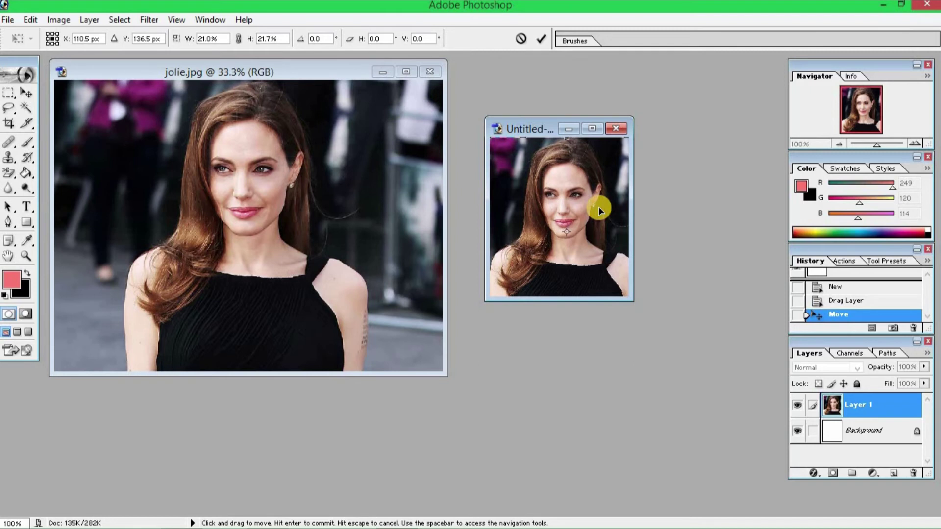
pyautogui.press('Return')
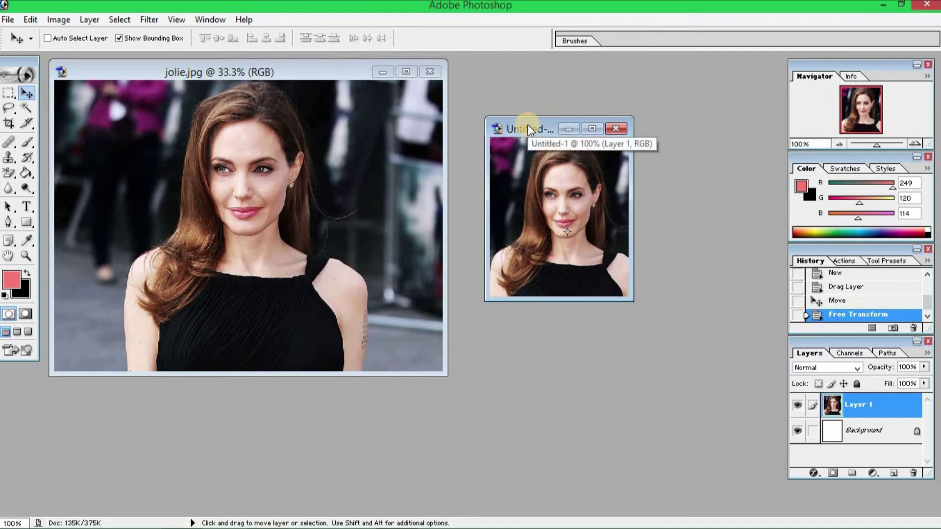
# Step: Save As a JPEG named 'jolie passport' on the desktop
pyautogui.hotkey('ctrl', 'shift', 's')
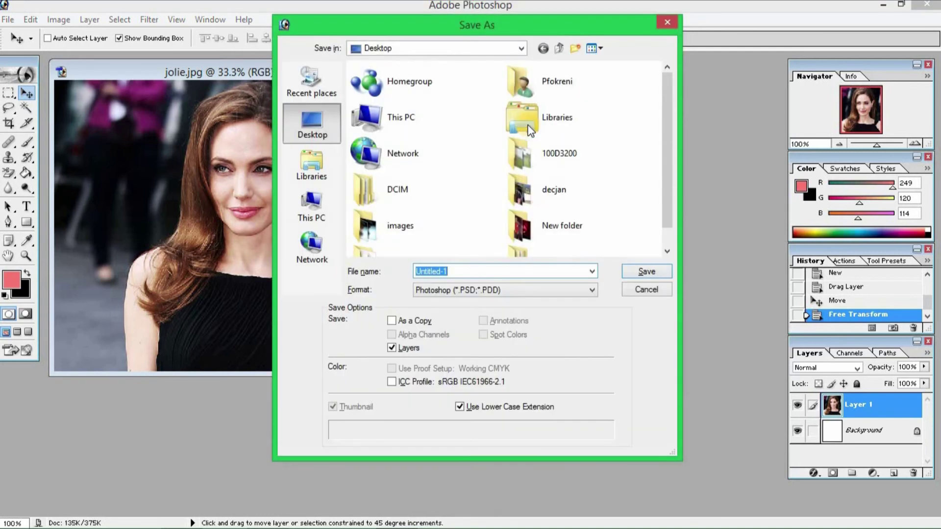
pyautogui.click(487, 289)
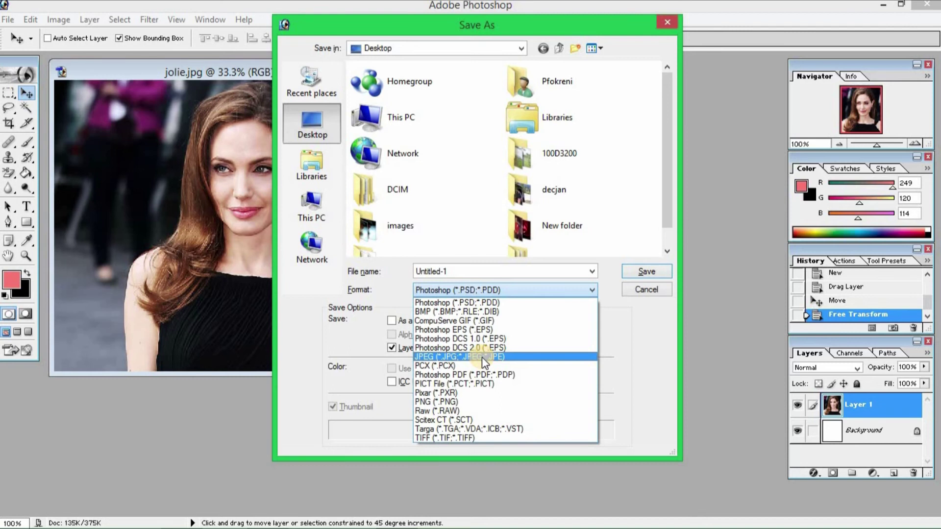
pyautogui.click(485, 357)
pyautogui.click(485, 271)
pyautogui.hotkey('ctrl', 'a')
pyautogui.press('BackSpace')
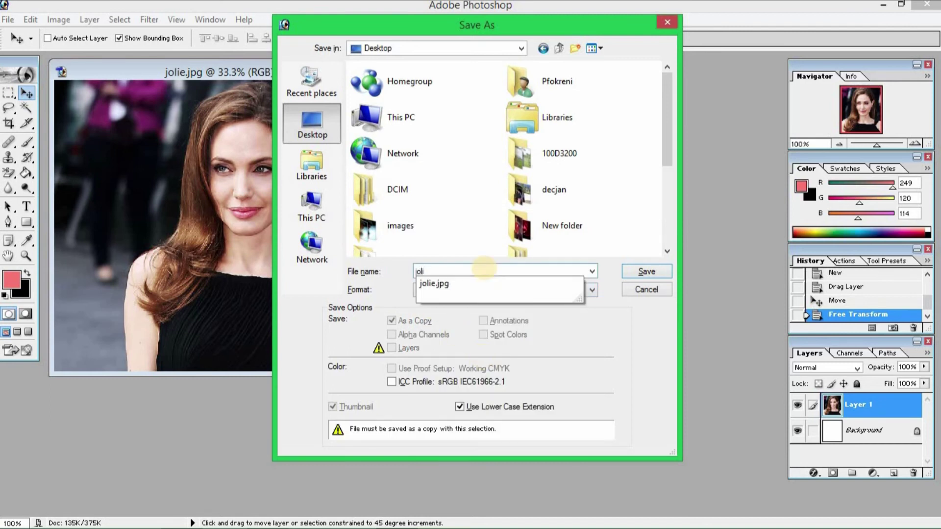
pyautogui.write('e passport')
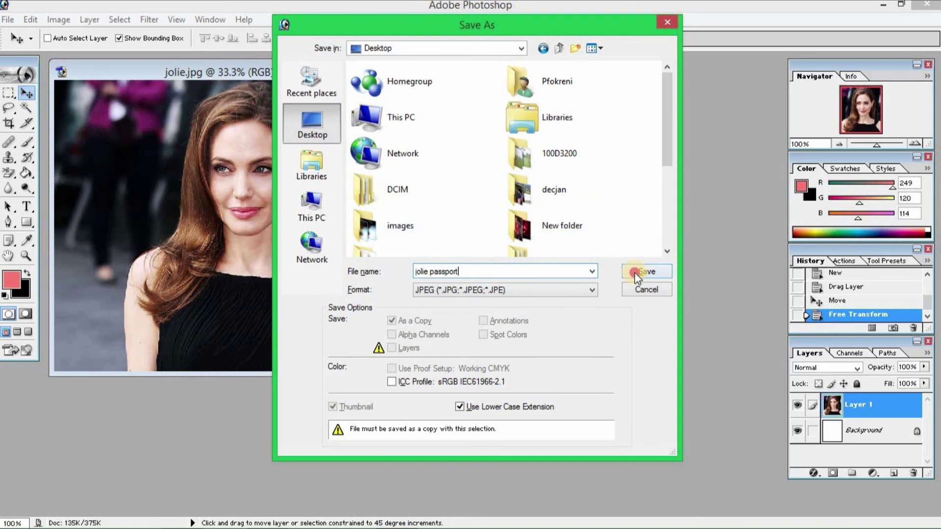
pyautogui.click(637, 272)
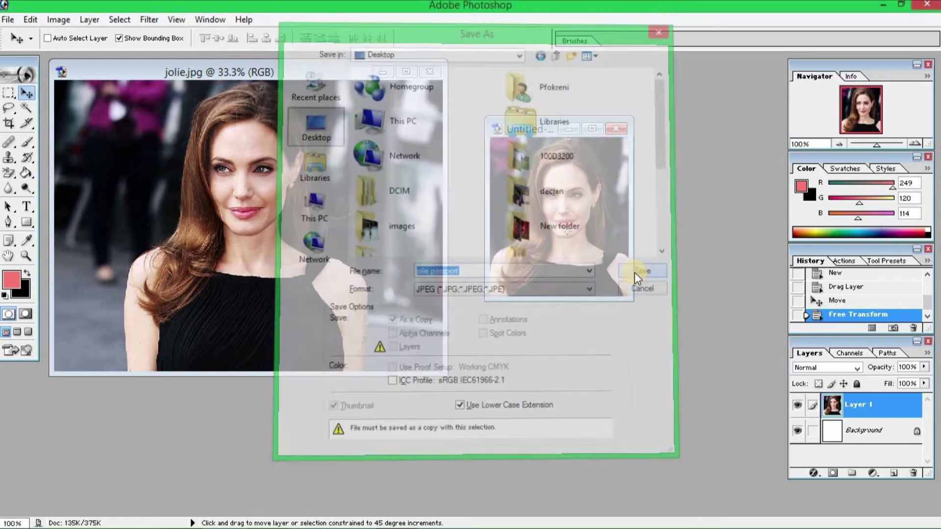
# Step: Set JPEG Quality to 4 and finish saving
pyautogui.click(384, 229)
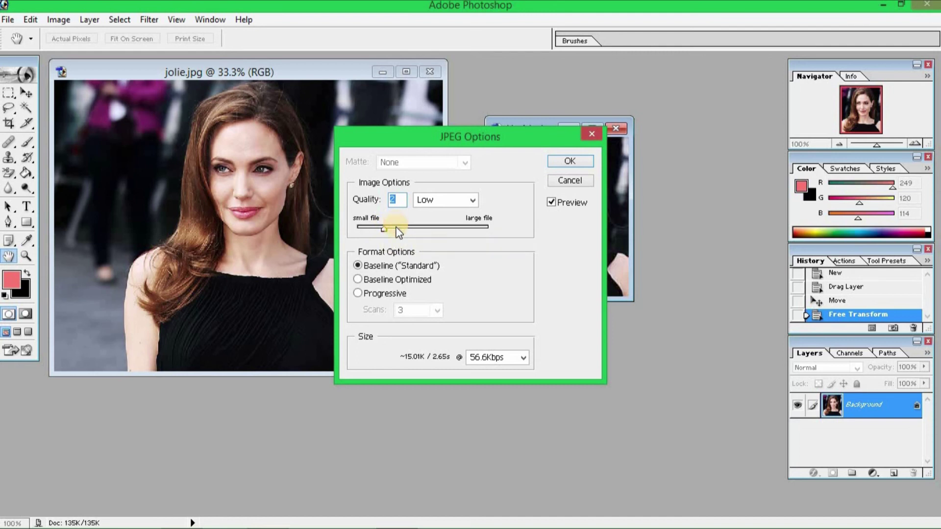
pyautogui.click(396, 228)
pyautogui.click(582, 161)
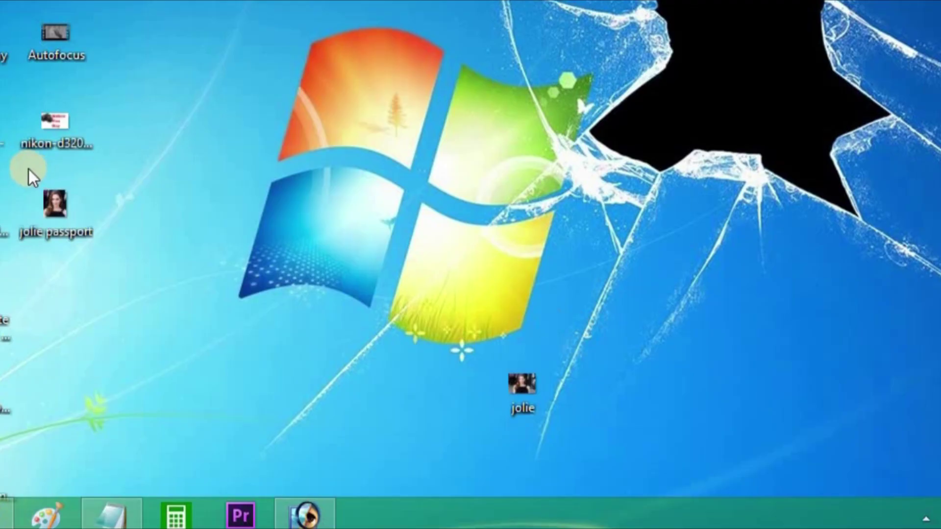
pyautogui.doubleClick(63, 216)
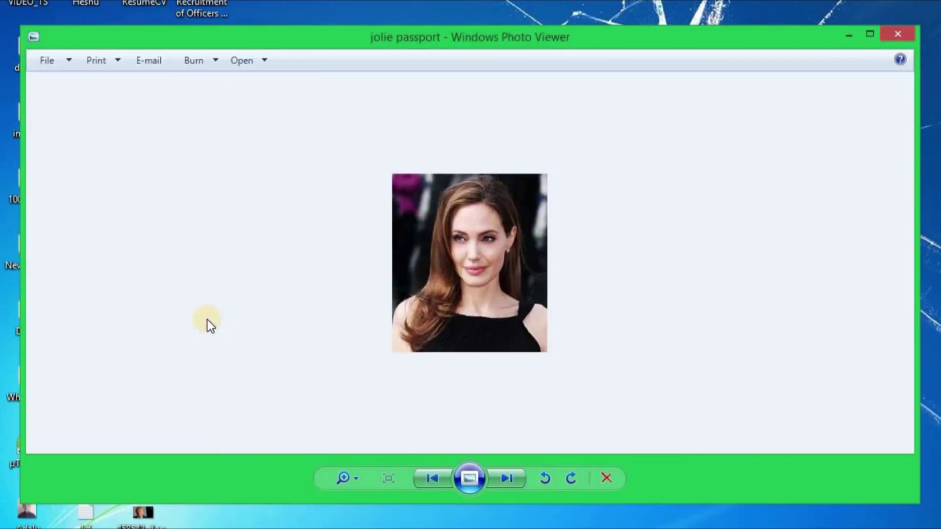
pyautogui.click(901, 33)
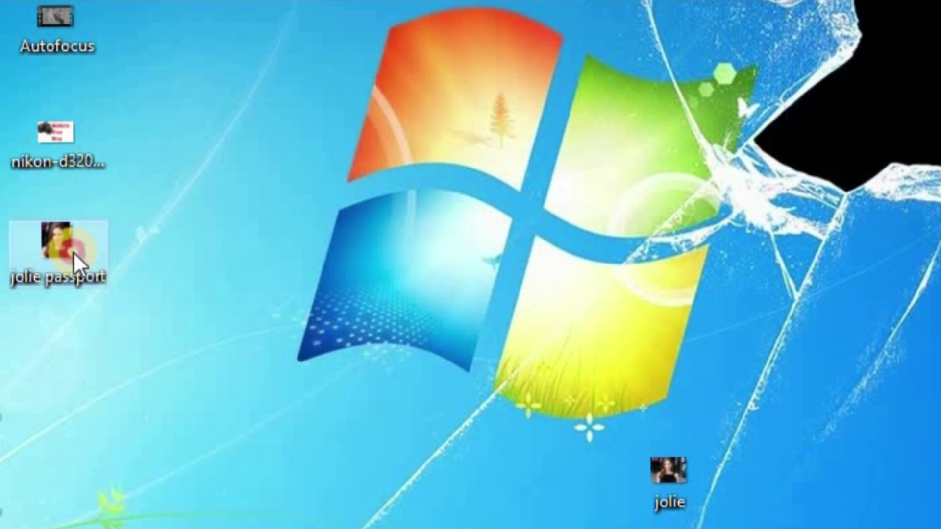